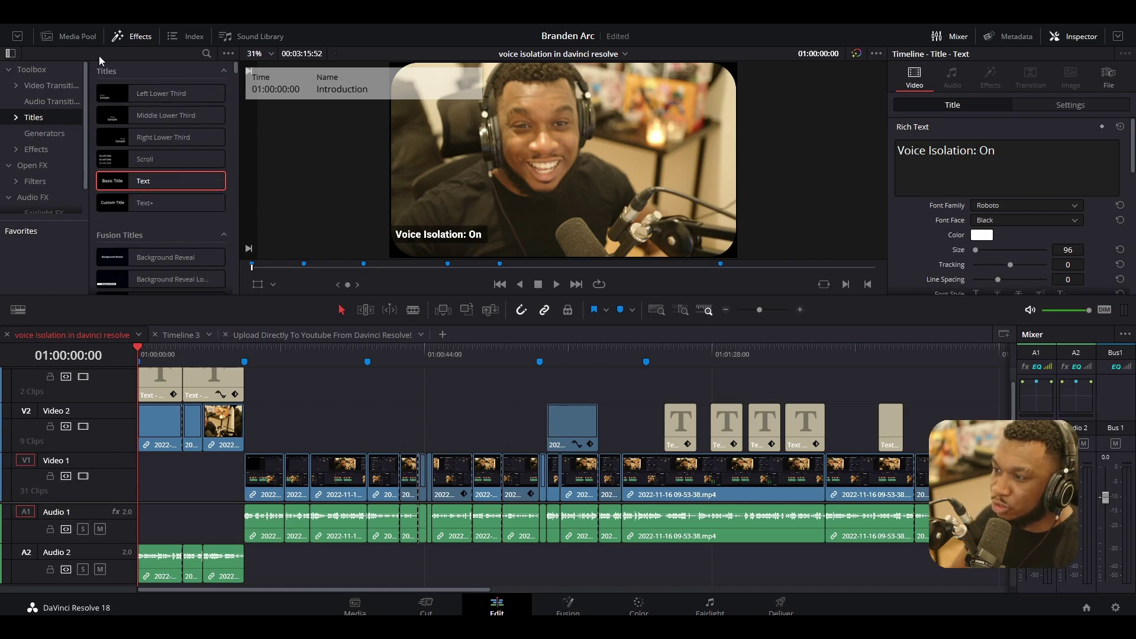
In Preferences > System > Internet Accounts, start the YouTube sign-in to reach Google's consent page.
{"action": "left_click", "coordinate": [39, 19]}
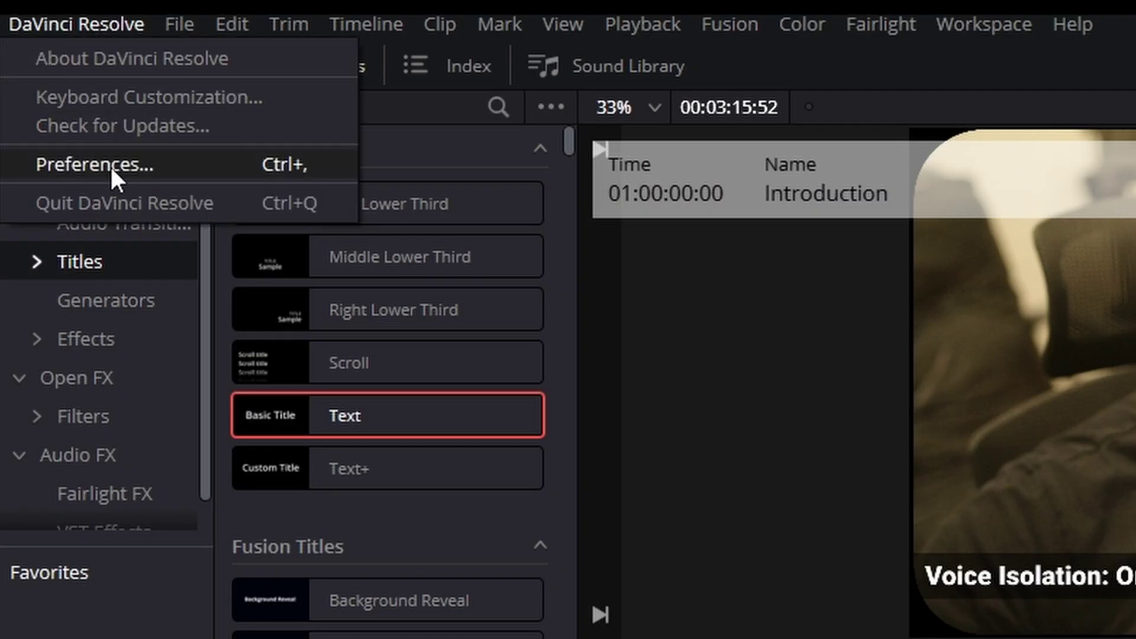
{"action": "left_click", "coordinate": [110, 165]}
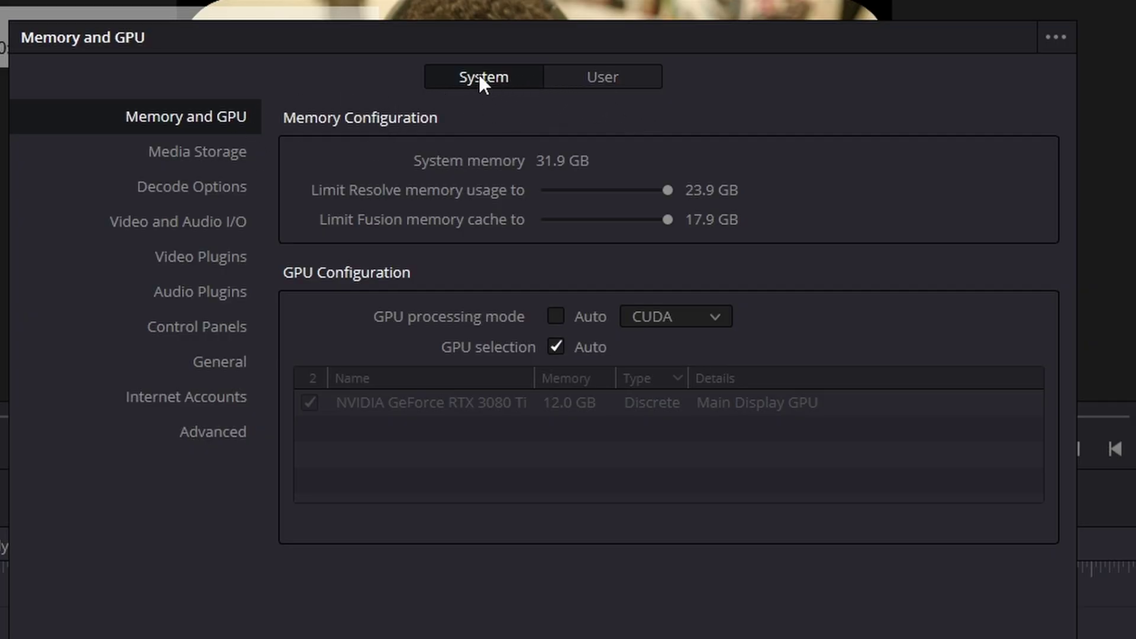
{"action": "left_click", "coordinate": [575, 79]}
{"action": "left_click", "coordinate": [469, 81]}
{"action": "left_click", "coordinate": [211, 404]}
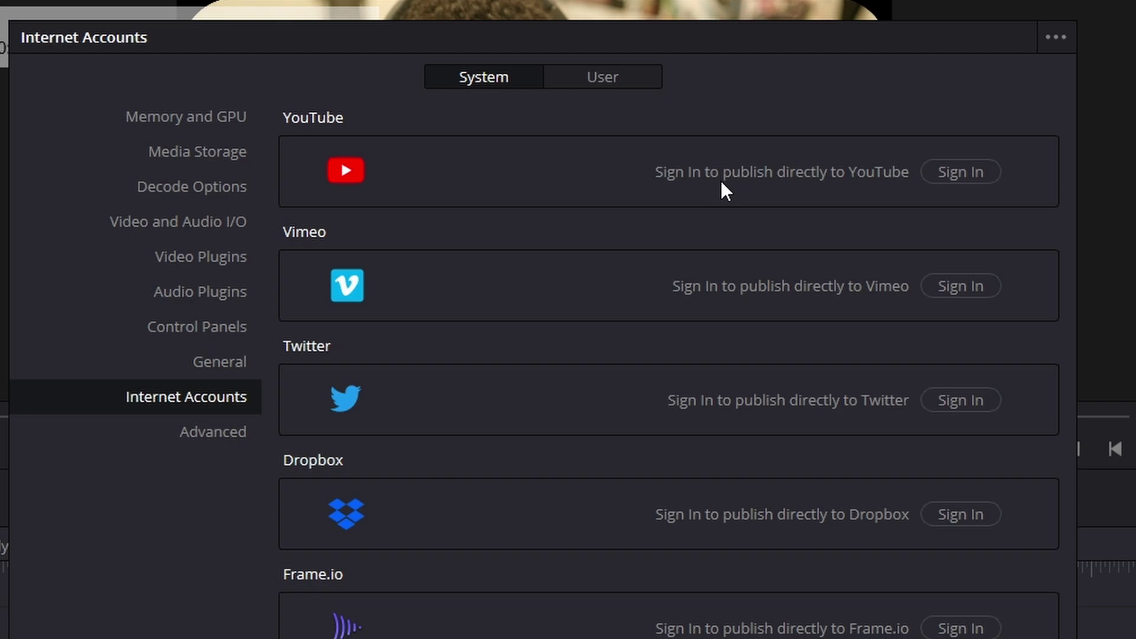
{"action": "left_click", "coordinate": [969, 171]}
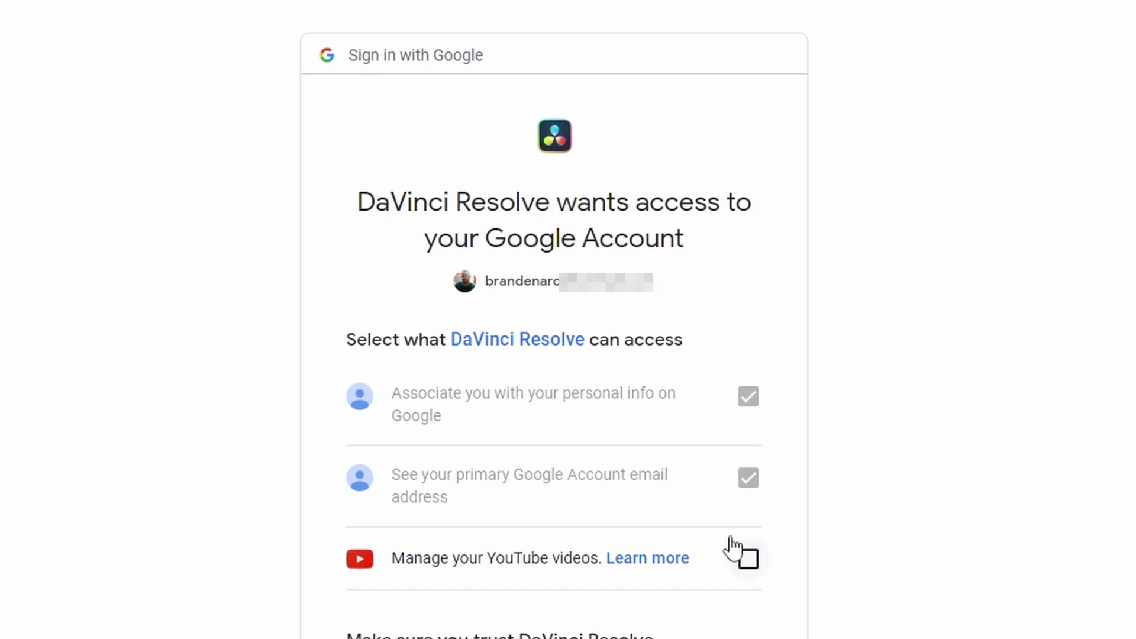
Grant DaVinci Resolve permission to manage your YouTube videos on the Google consent page.
{"action": "left_click", "coordinate": [748, 559]}
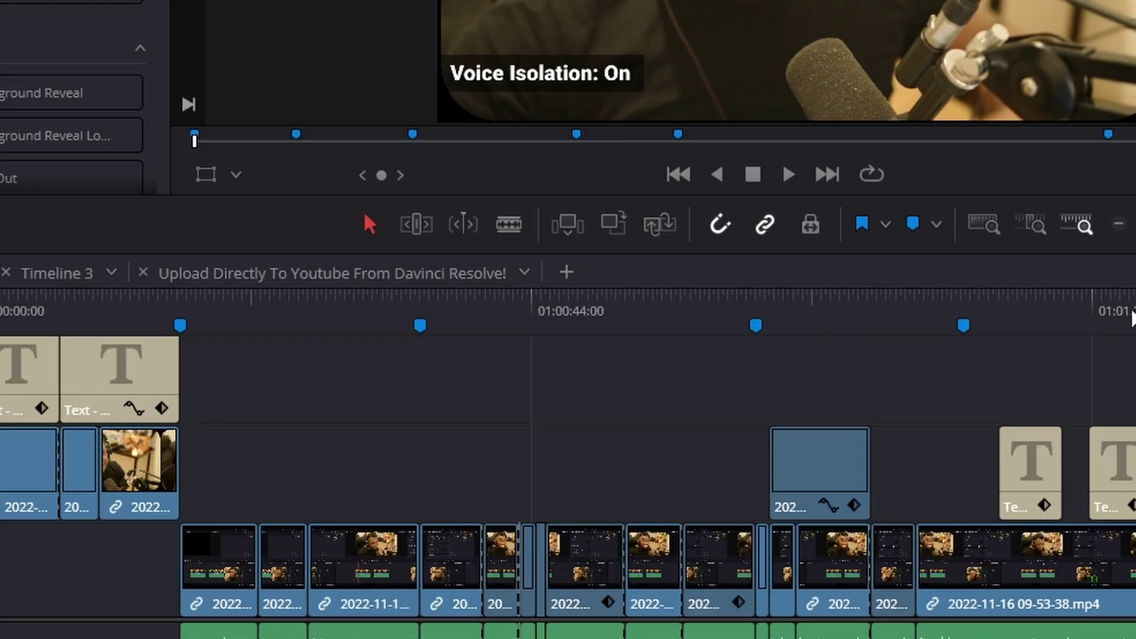
Send the timeline playhead back to 01:00:00:00 with Home.
{"action": "left_click", "coordinate": [276, 319]}
{"action": "key", "text": "Home"}
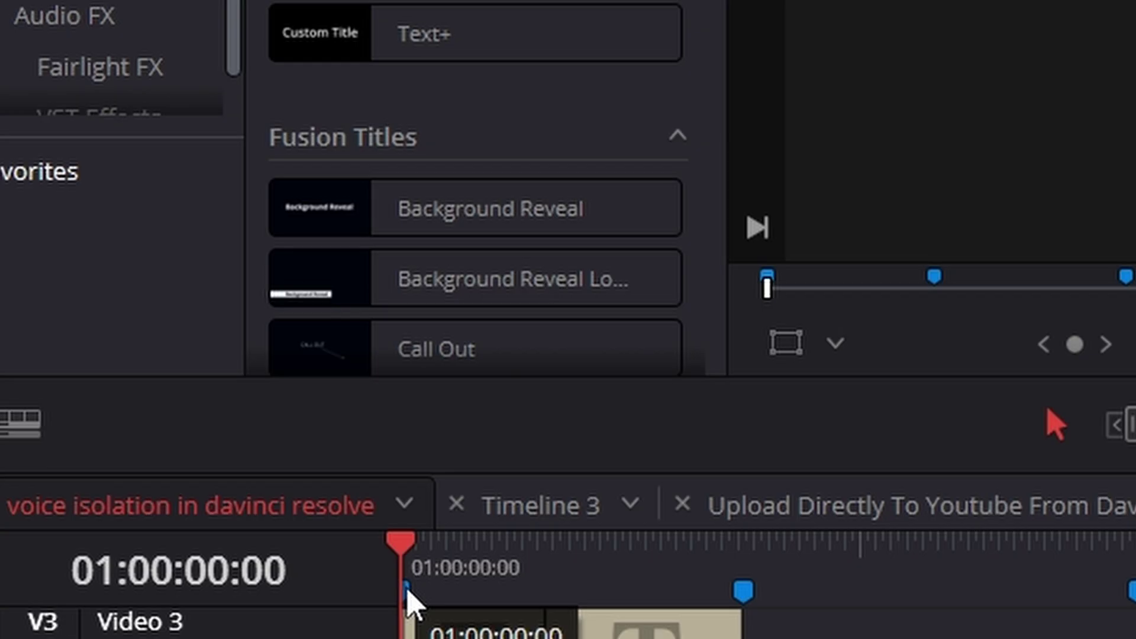
Rename the marker at 01:00:00:00 from 'Marker 6' to 'Introduction'.
{"action": "double_click", "coordinate": [140, 384]}
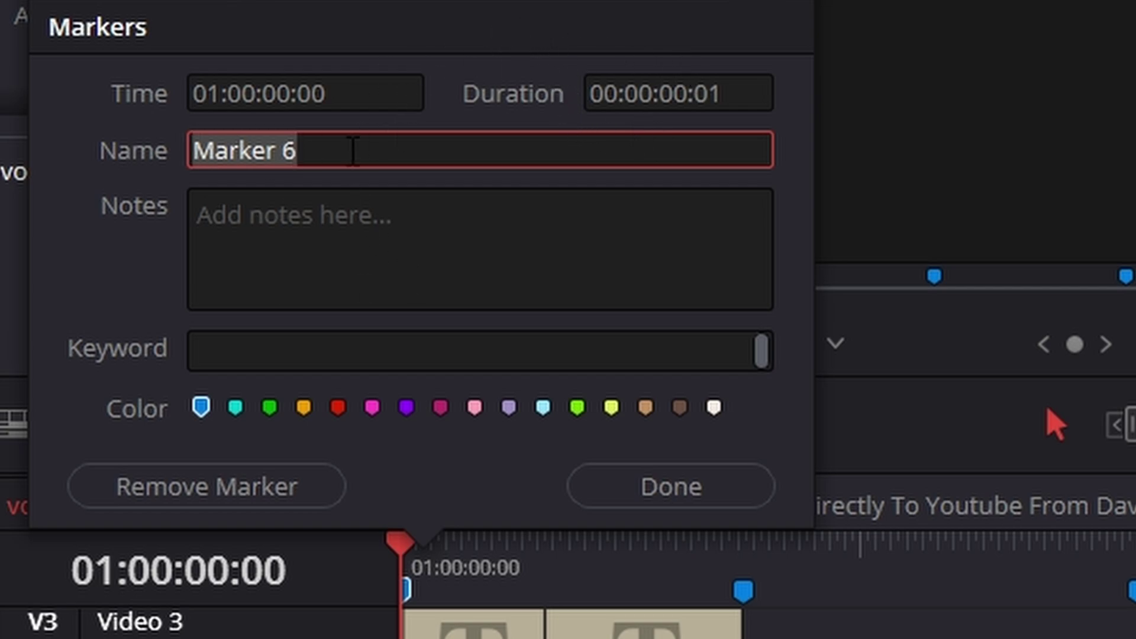
{"action": "key", "text": "BackSpace"}
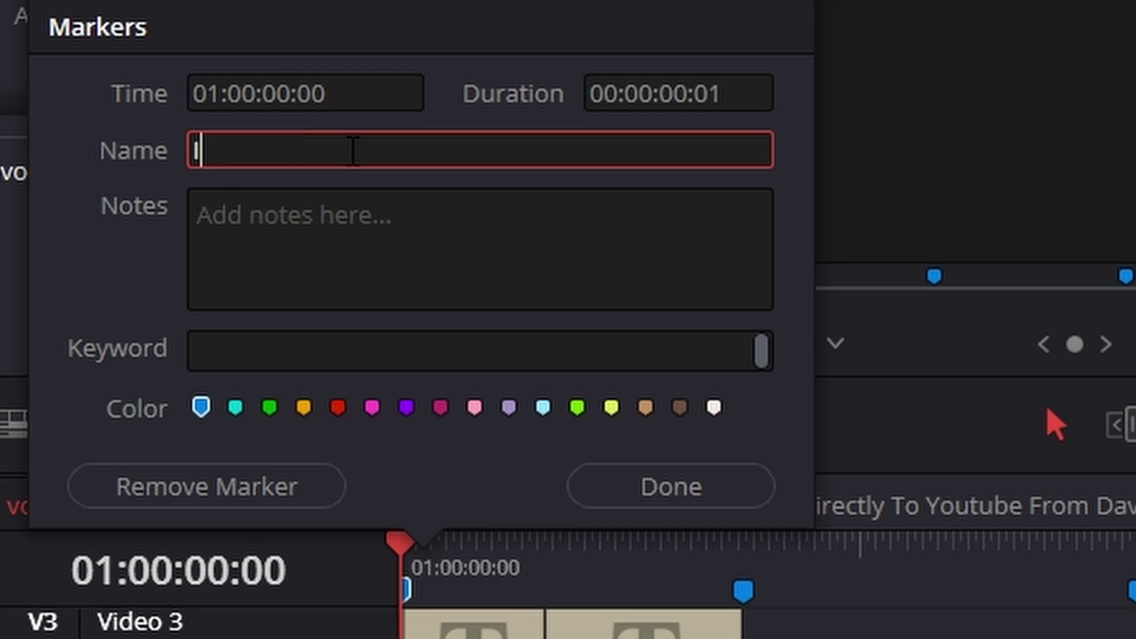
{"action": "type", "text": "Introduction"}
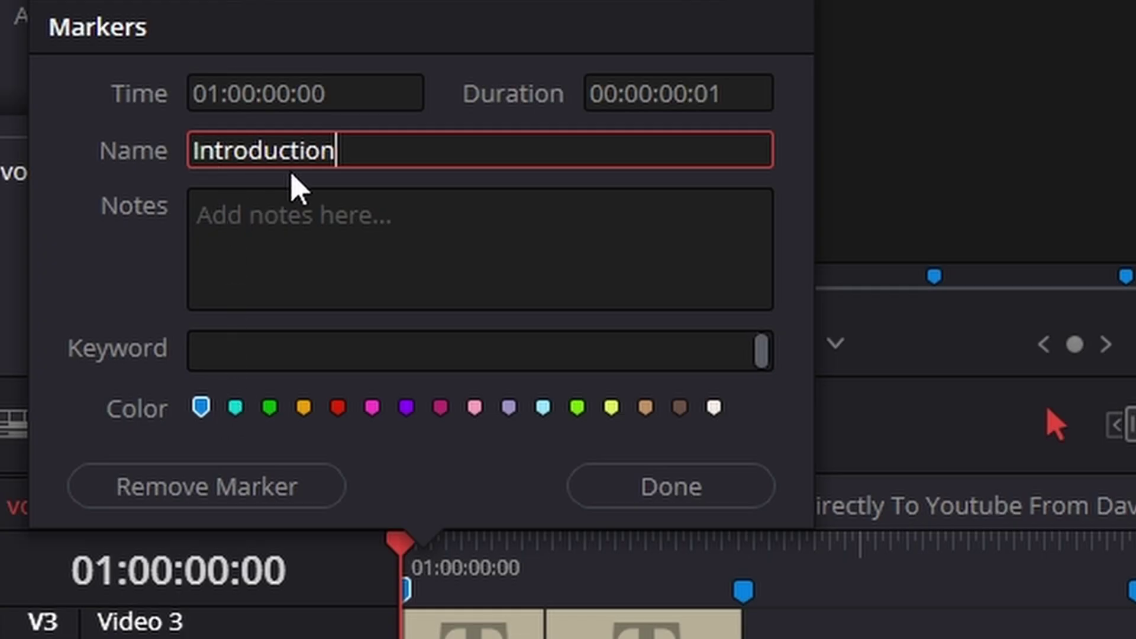
{"action": "left_click", "coordinate": [715, 494]}
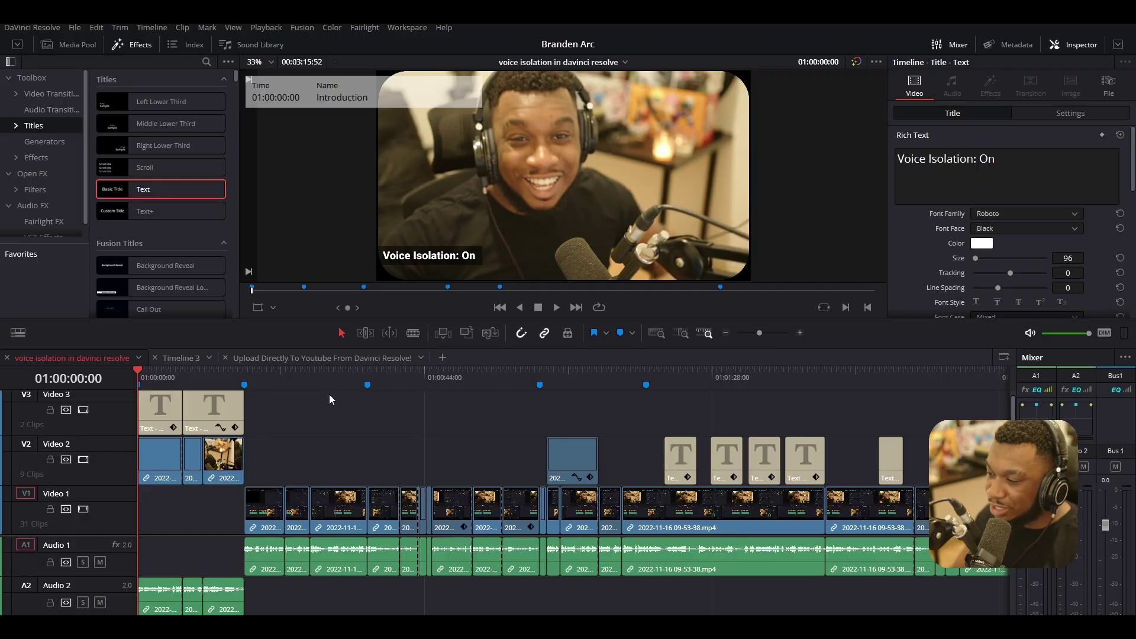
Open Marker 7 at 01:00:26:28 for a chapter name, then check marker repositioning and right-click options.
{"action": "left_click", "coordinate": [311, 379]}
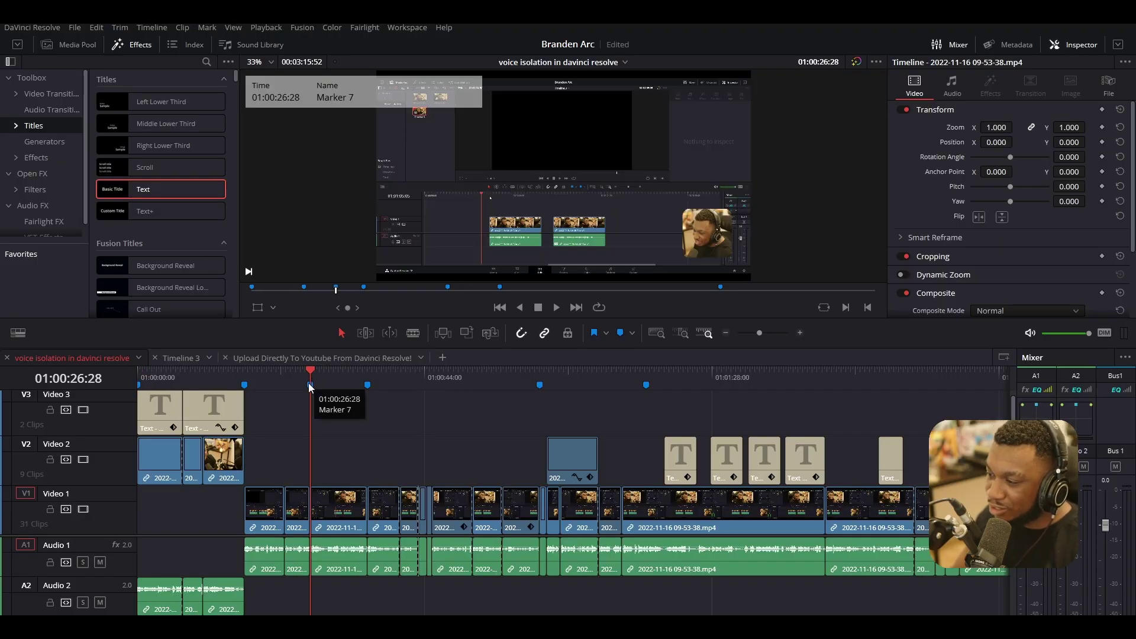
{"action": "double_click", "coordinate": [309, 383]}
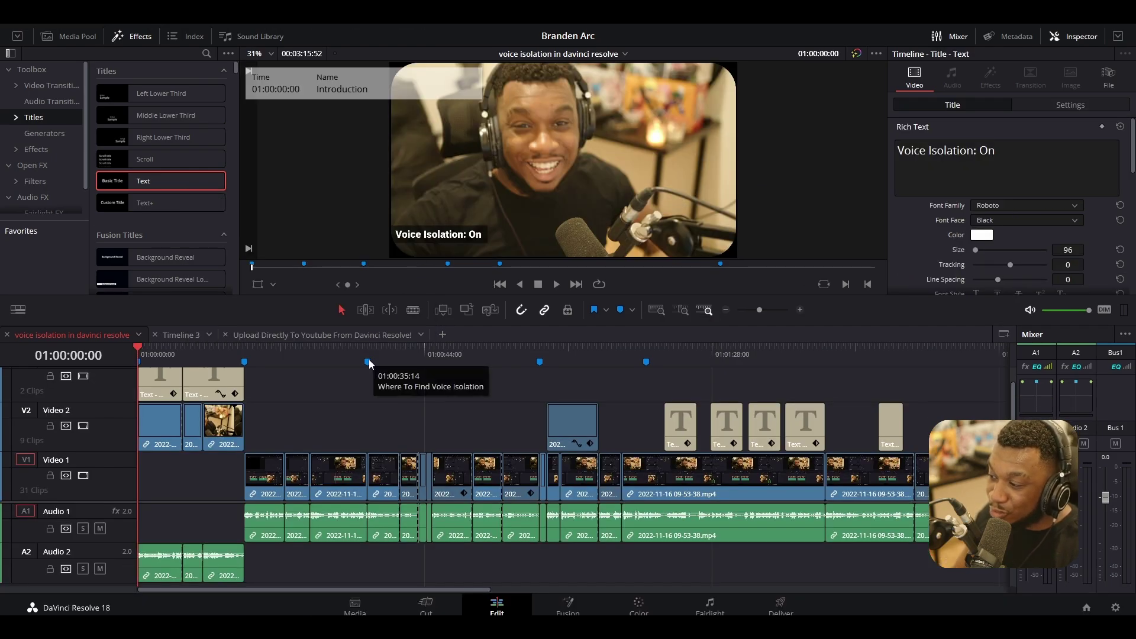
{"action": "mouse_move", "coordinate": [368, 362]}
{"action": "left_mouse_down"}
{"action": "mouse_move", "coordinate": [383, 362]}
{"action": "mouse_move", "coordinate": [369, 361]}
{"action": "left_mouse_up"}
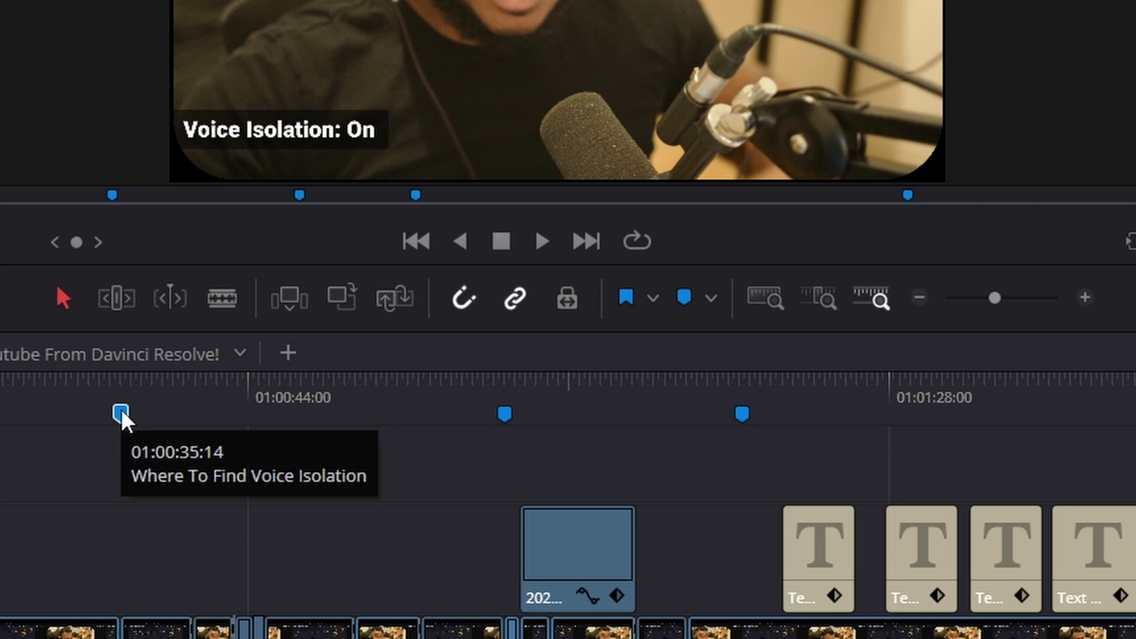
{"action": "right_click", "coordinate": [122, 415]}
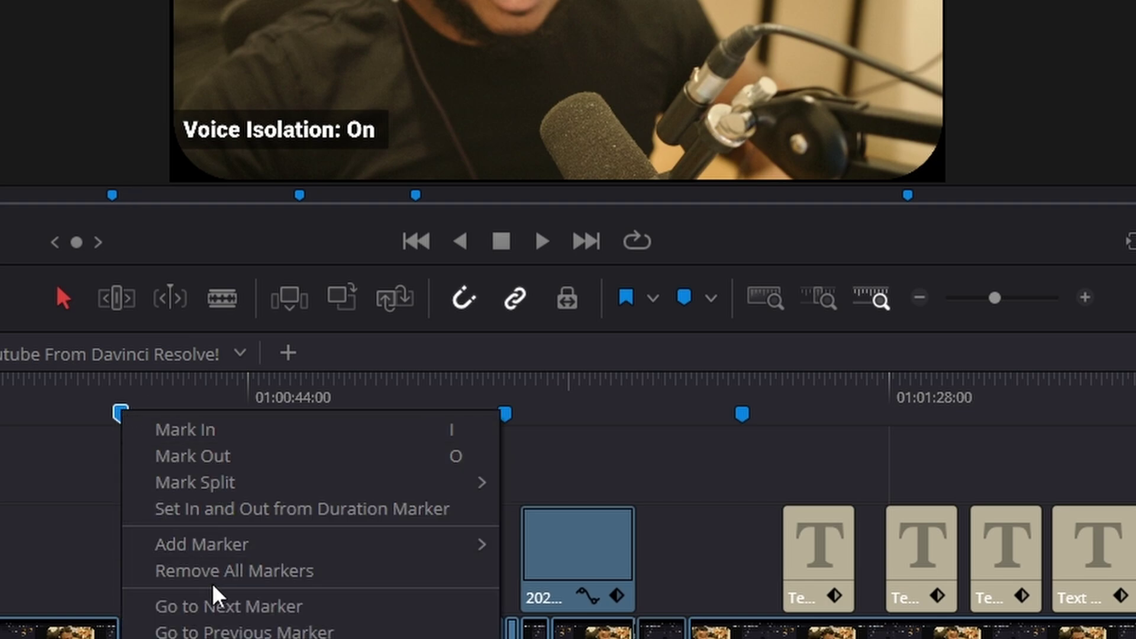
{"action": "left_click", "coordinate": [56, 522]}
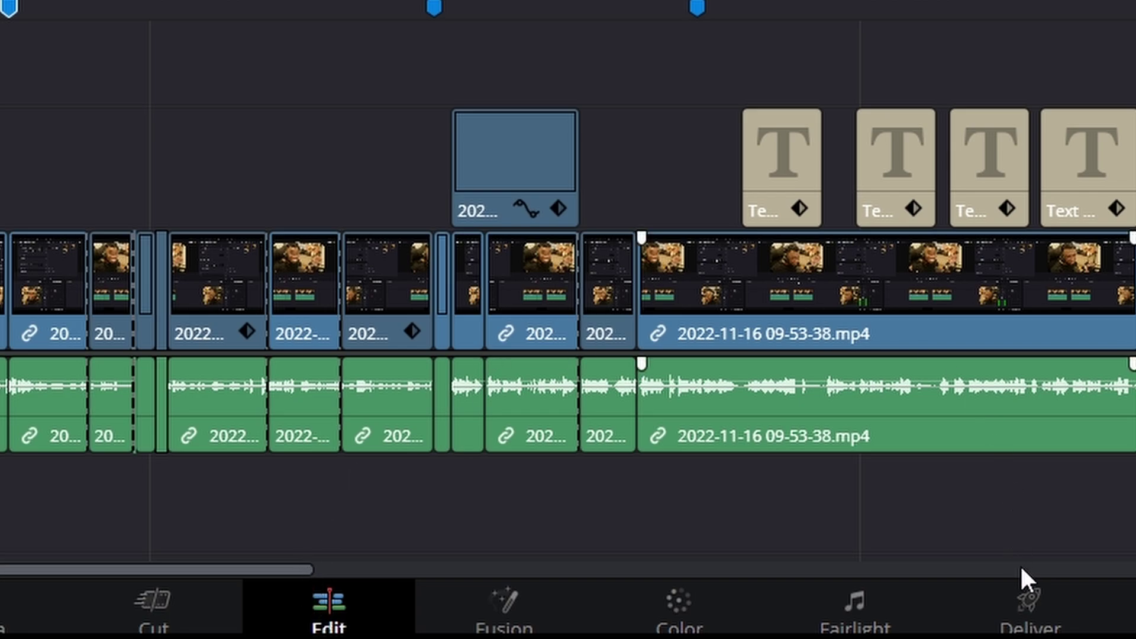
Switch to the Deliver page for rendering the timeline.
{"action": "left_click", "coordinate": [1023, 588]}
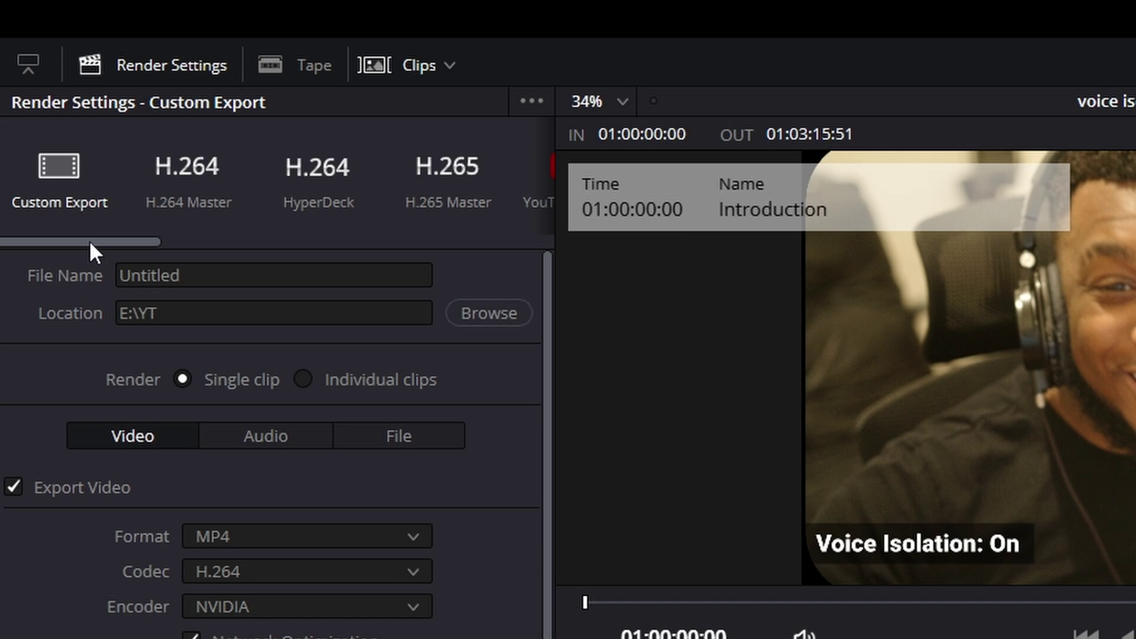
Load the YouTube 1080p render preset, keeping 1080p as the resolution.
{"action": "left_click_drag", "start_coordinate": [85, 241], "coordinate": [200, 249]}
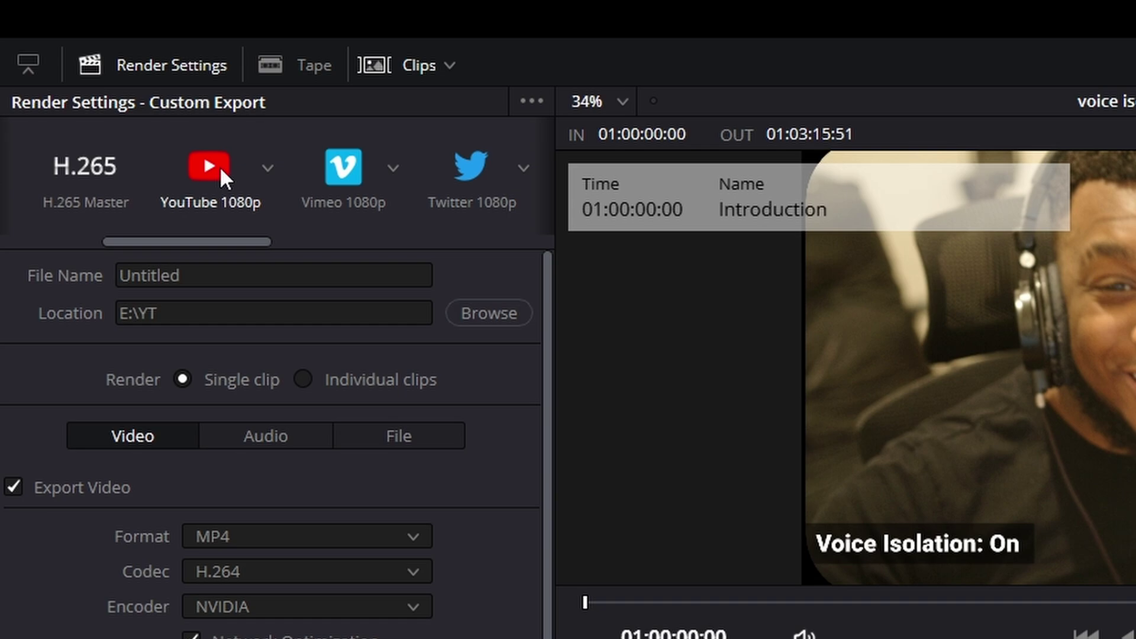
{"action": "left_click", "coordinate": [219, 166]}
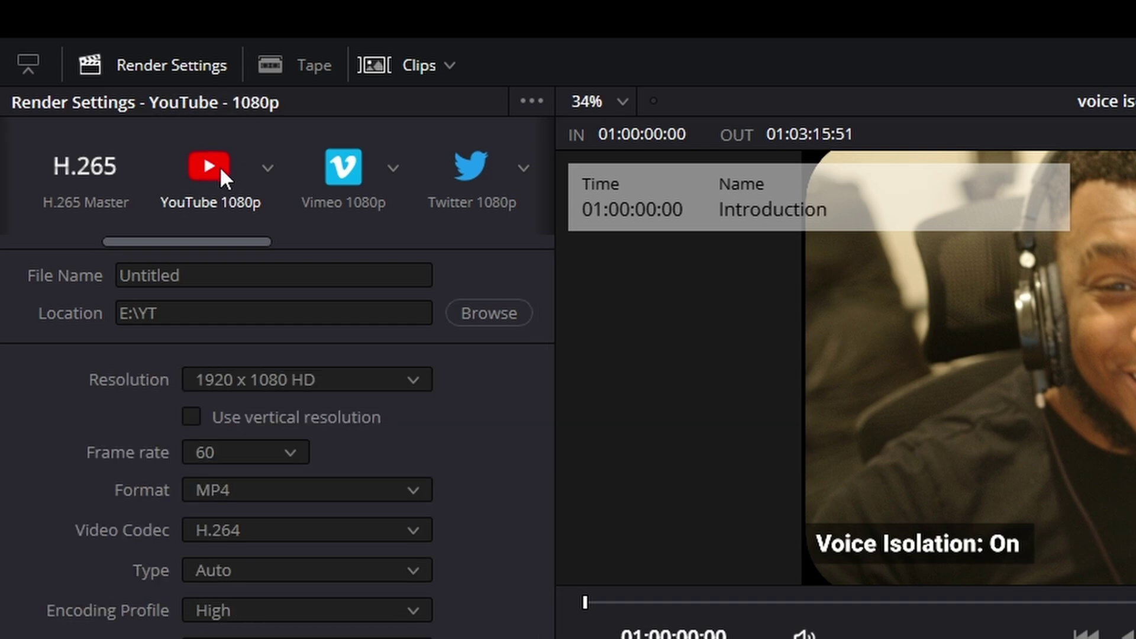
{"action": "left_click", "coordinate": [268, 167]}
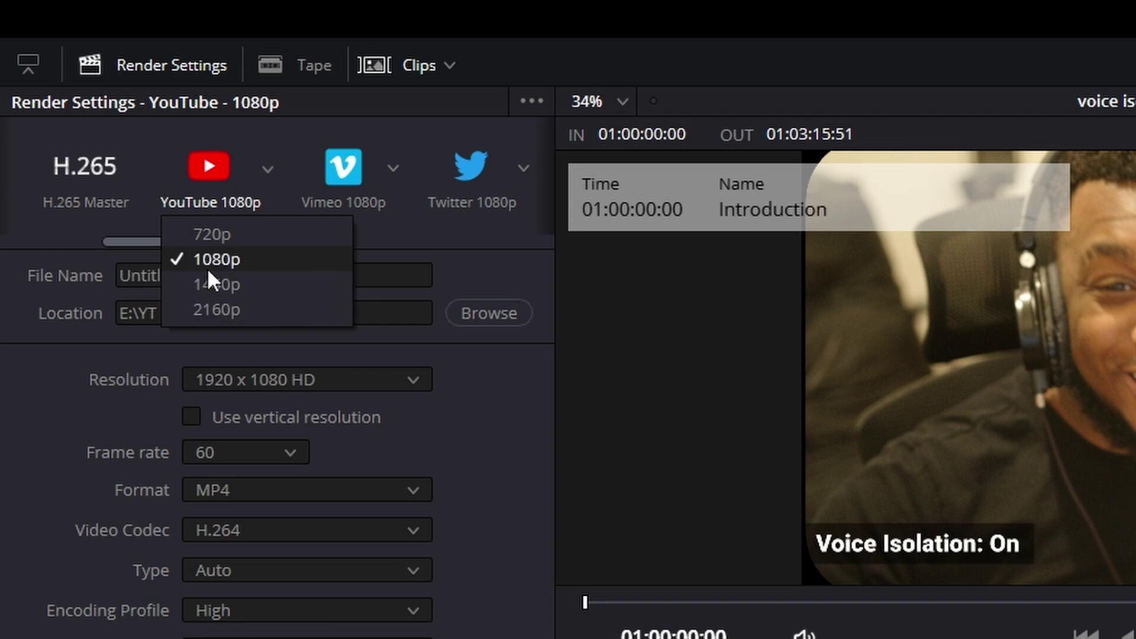
{"action": "left_click", "coordinate": [231, 261]}
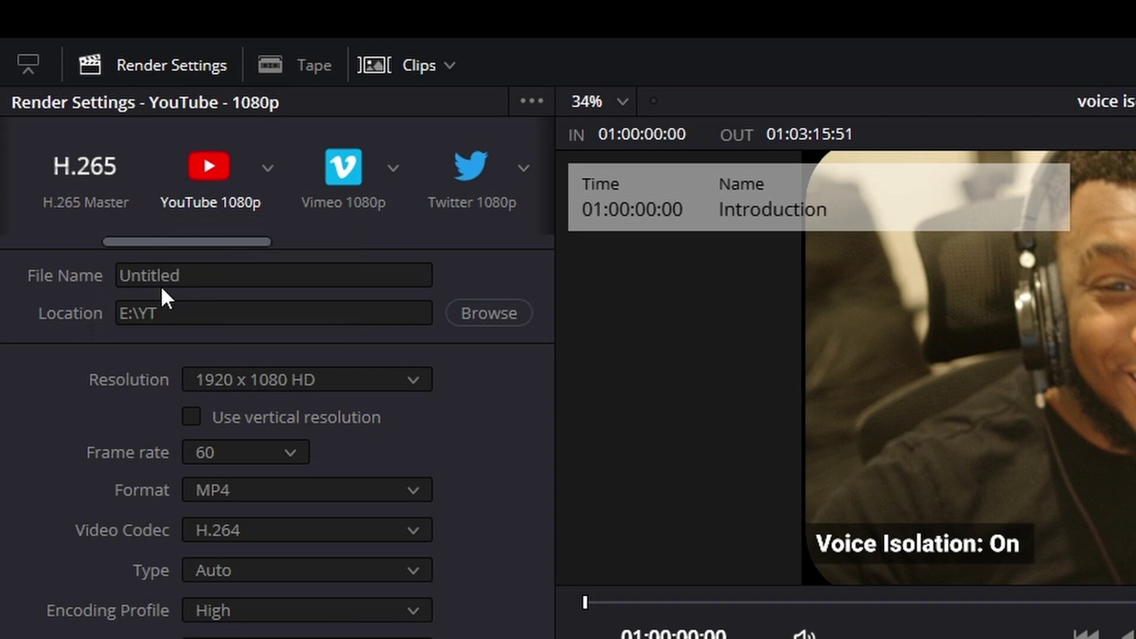
Select the 'Untitled' file name and inspect the output resolution choices without changing them.
{"action": "double_click", "coordinate": [127, 275]}
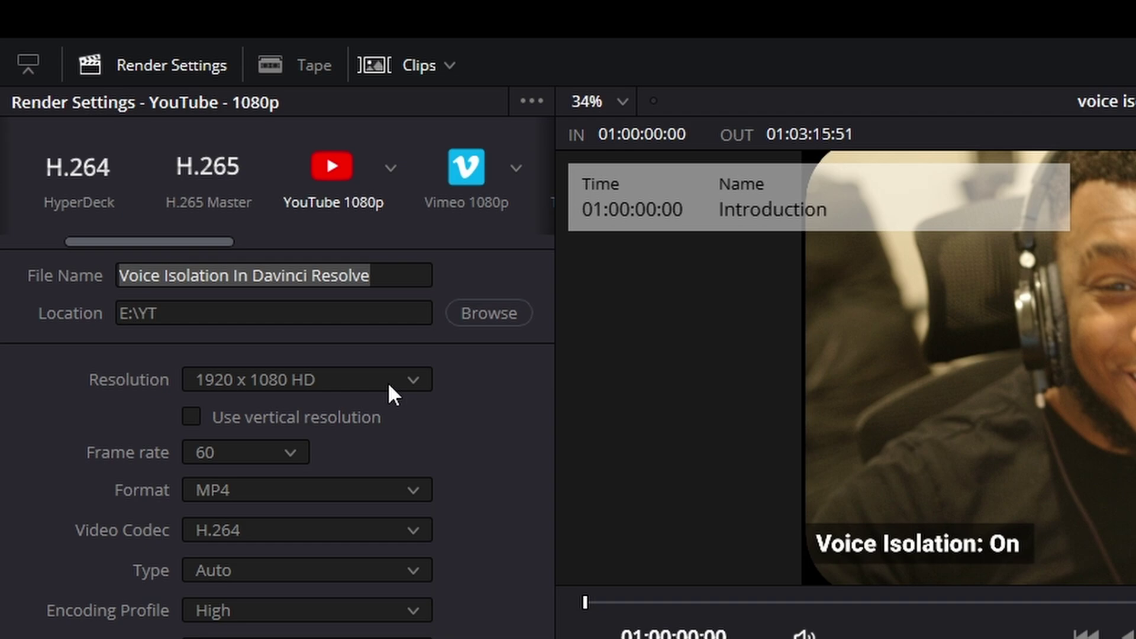
{"action": "left_click", "coordinate": [390, 383]}
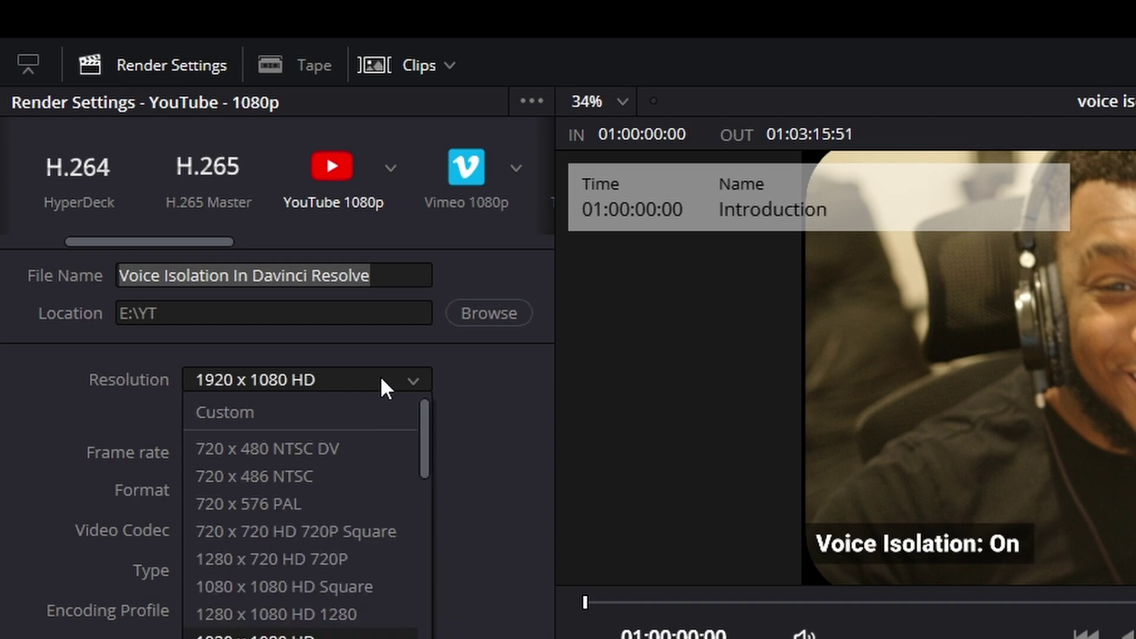
{"action": "left_click", "coordinate": [389, 388]}
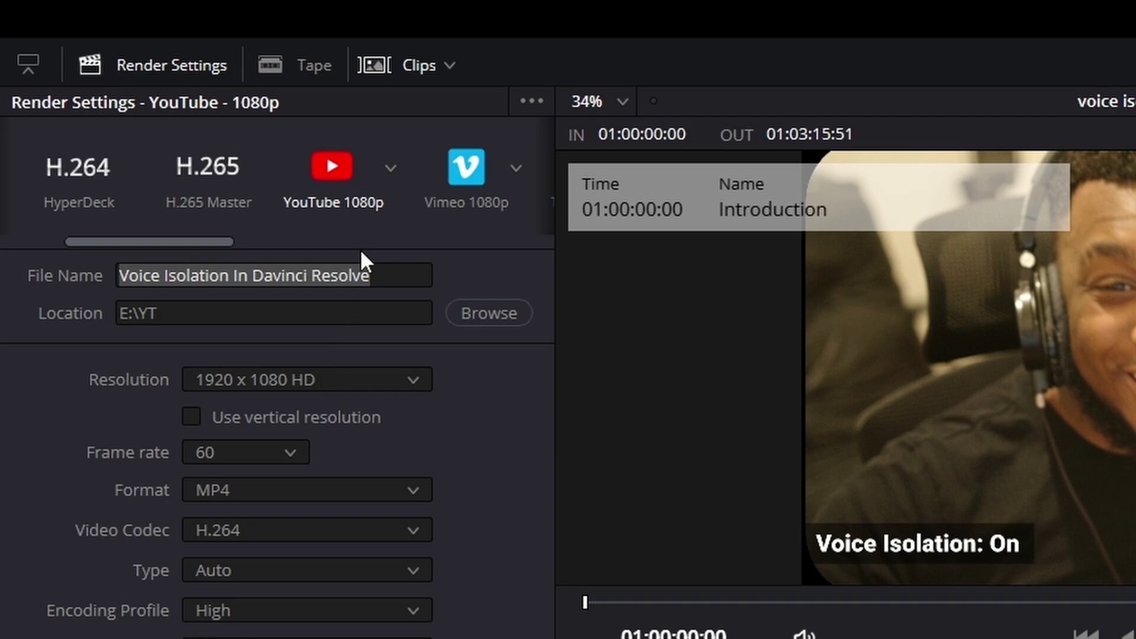
Switch the YouTube preset to 1440p, then back to 1080p for 1920 x 1080 HD.
{"action": "left_click", "coordinate": [392, 172]}
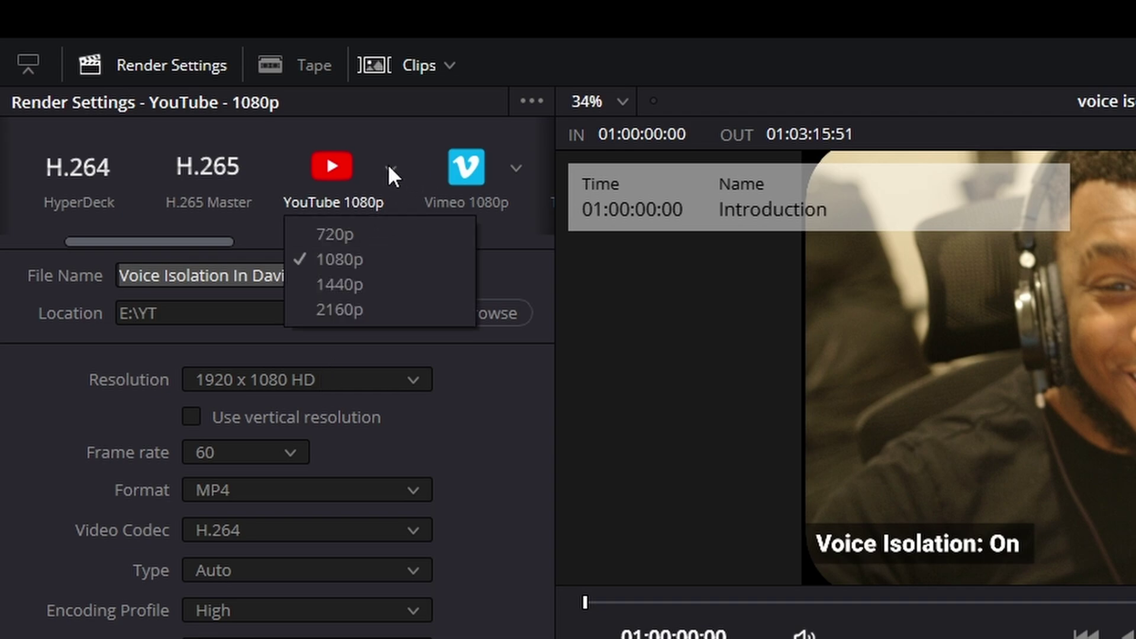
{"action": "left_click", "coordinate": [370, 287]}
{"action": "left_click", "coordinate": [391, 170]}
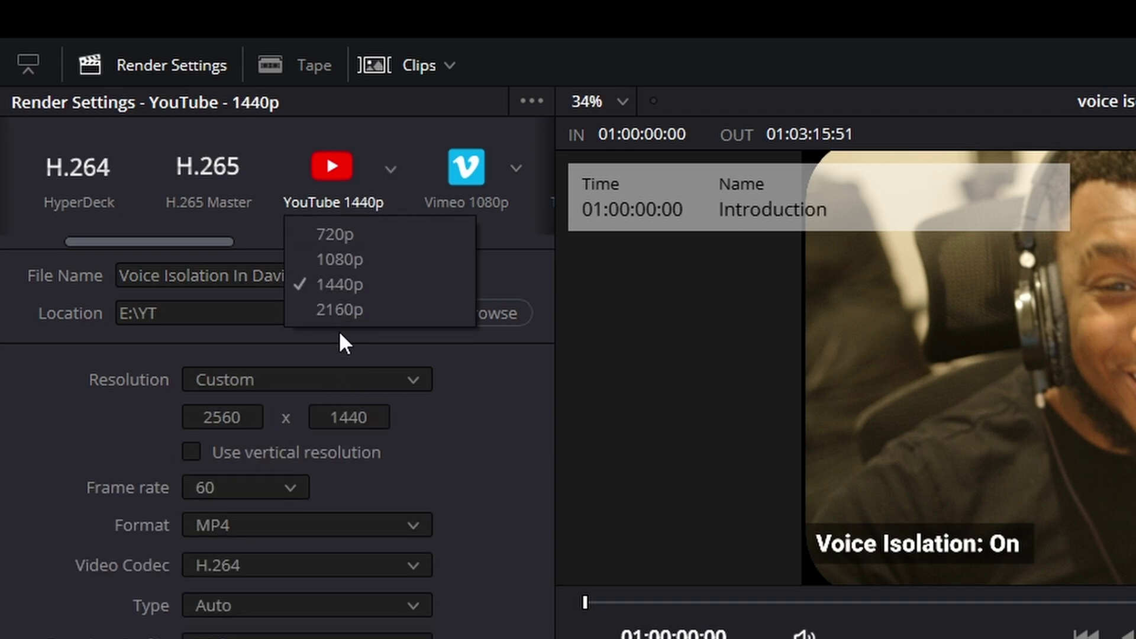
{"action": "left_click", "coordinate": [362, 261]}
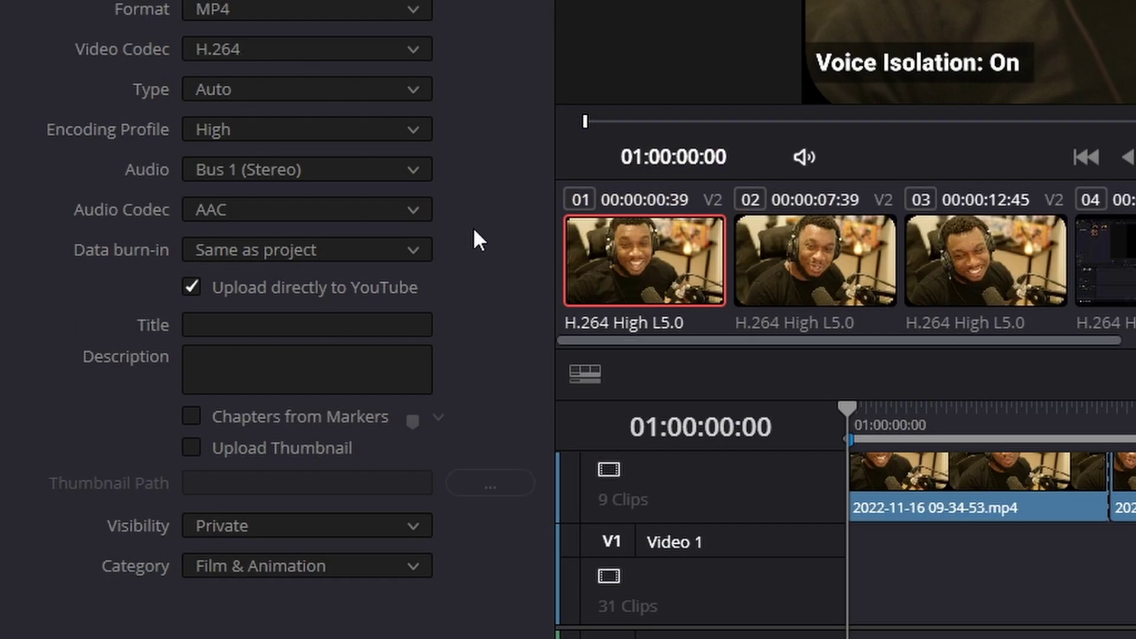
{"action": "left_click", "coordinate": [197, 282]}
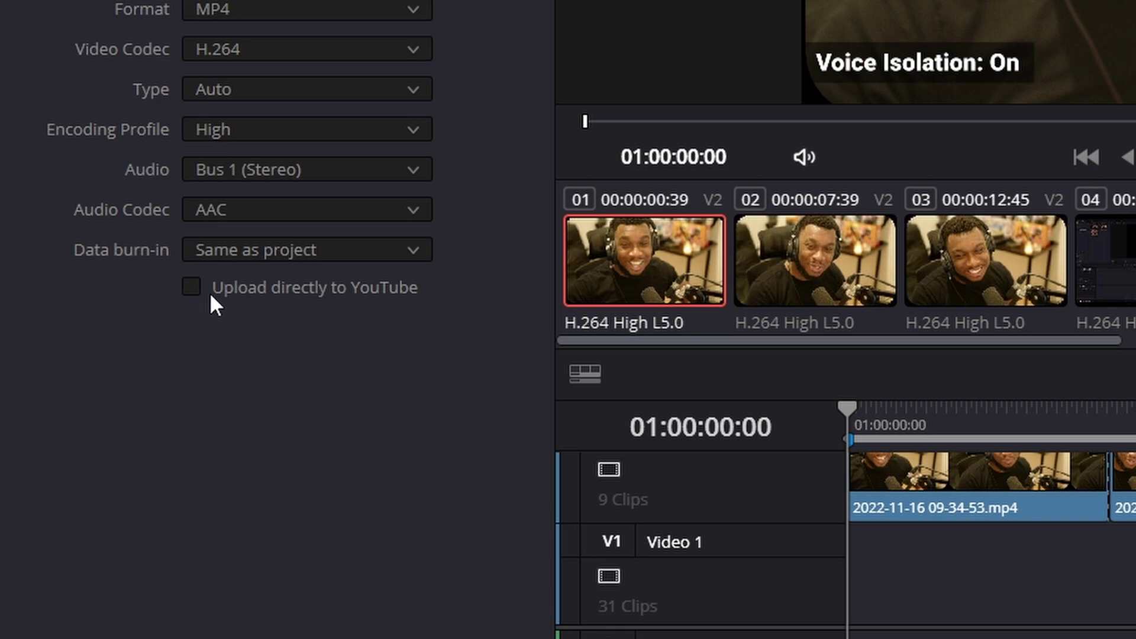
{"action": "left_click", "coordinate": [190, 286]}
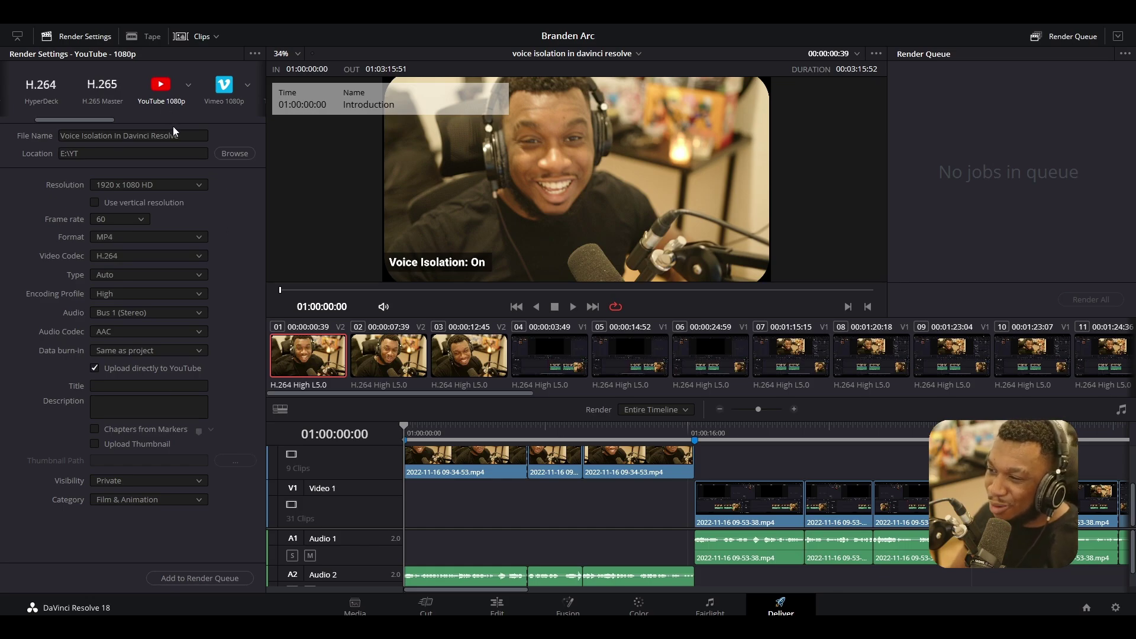
Paste the file name as the YouTube title and enter the description 'THIS IS AMAZING :)'.
{"action": "left_click_drag", "start_coordinate": [178, 136], "coordinate": [58, 140]}
{"action": "key", "text": "ctrl+c"}
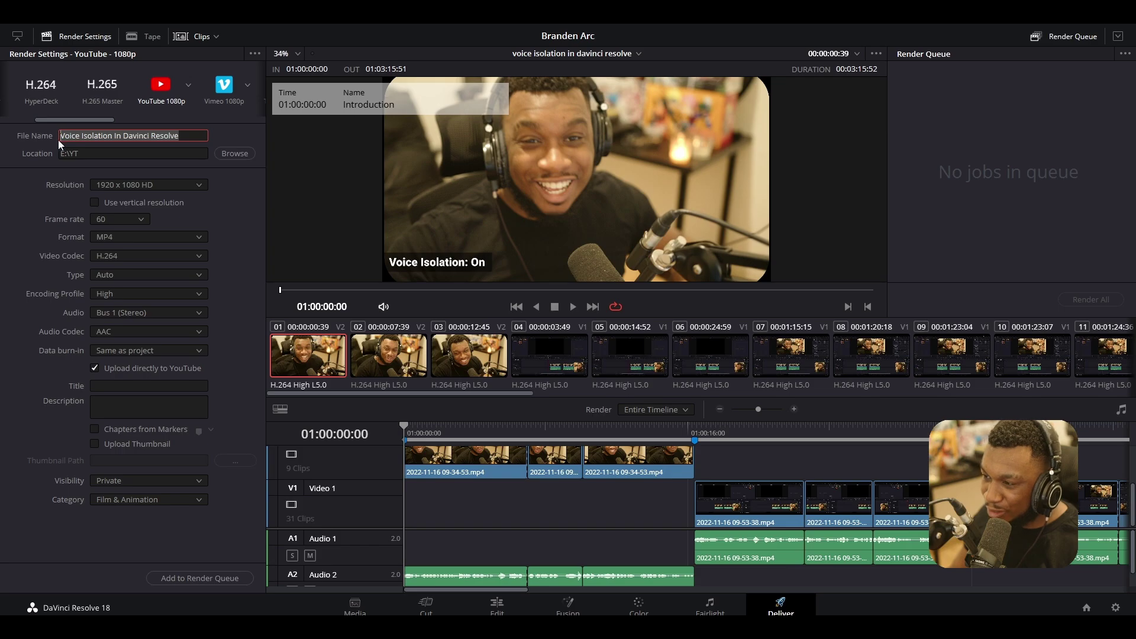
{"action": "left_click", "coordinate": [116, 386]}
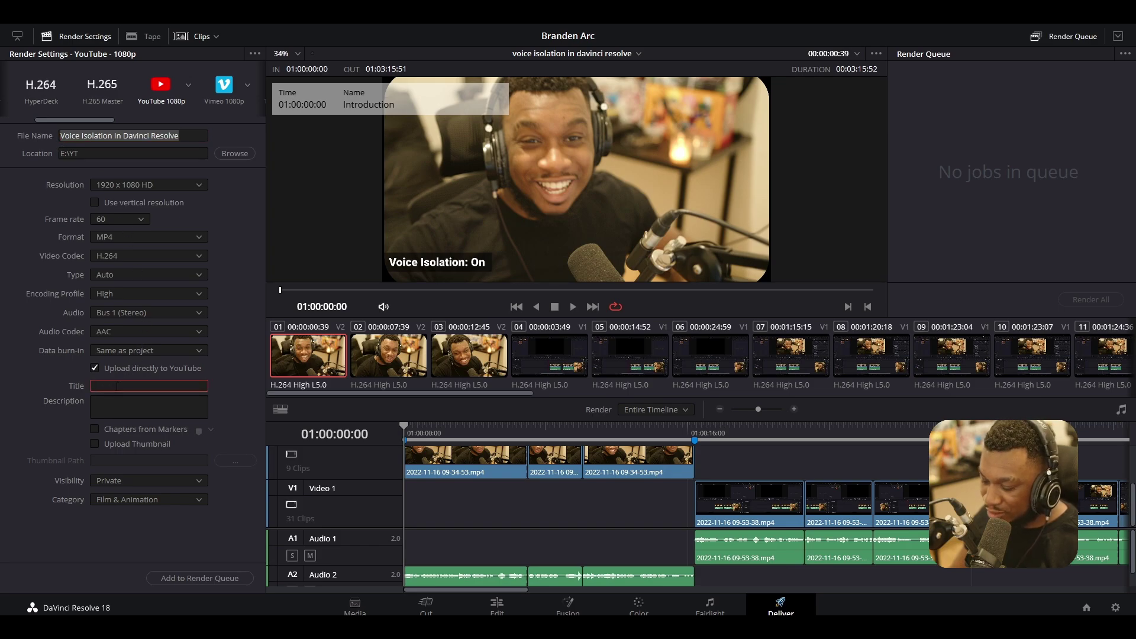
{"action": "key", "text": "ctrl+v"}
{"action": "left_click", "coordinate": [107, 398]}
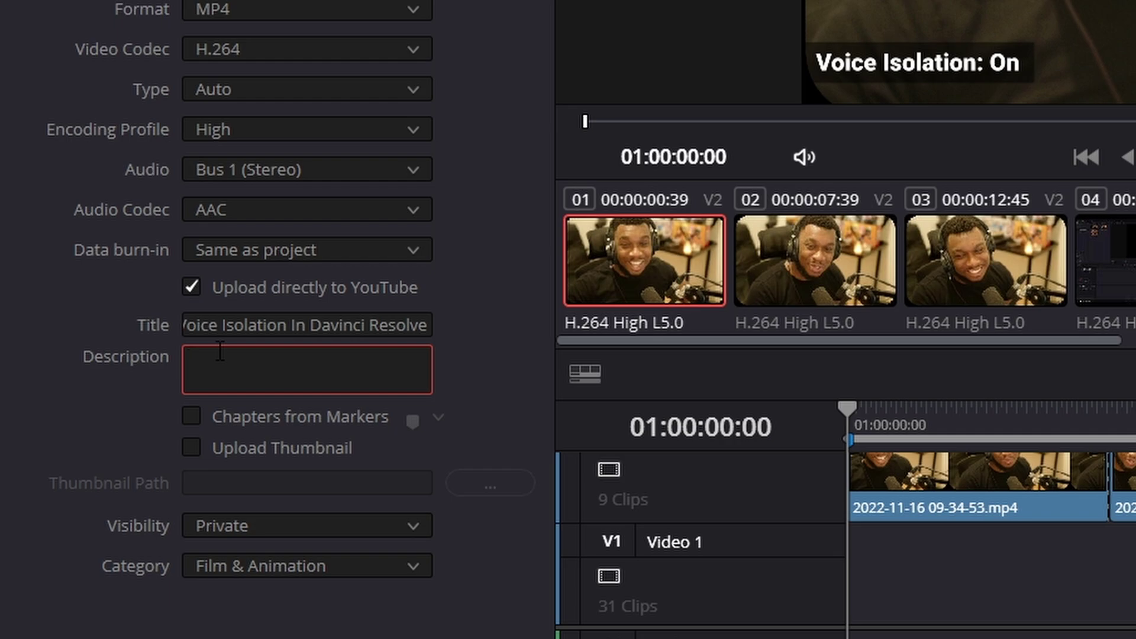
{"action": "type", "text": "THIS IS AMAZING :)"}
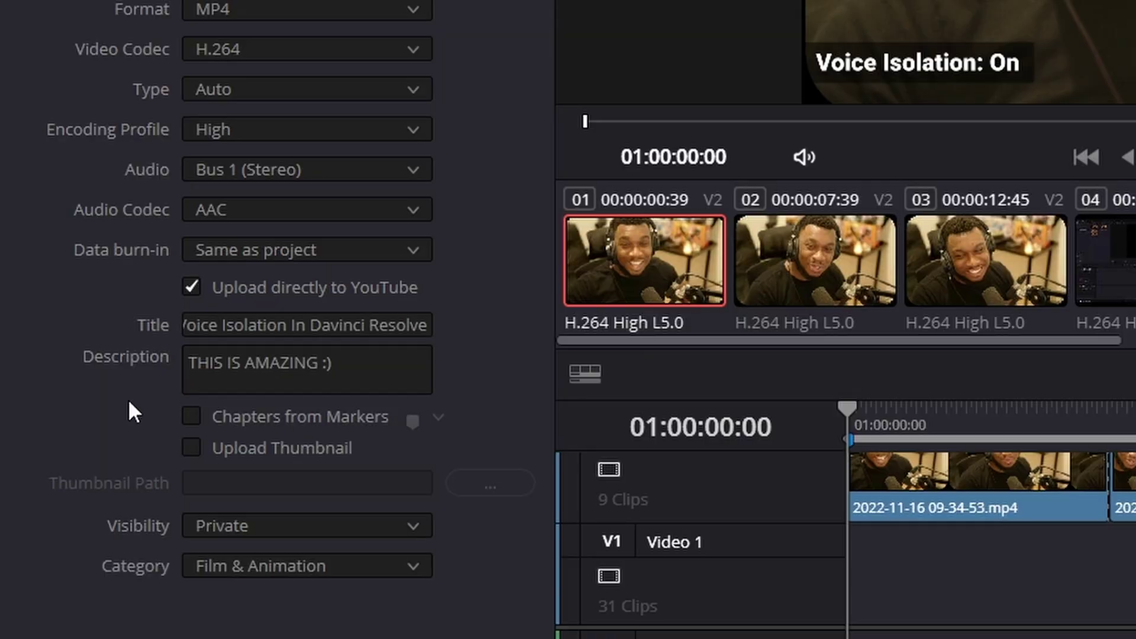
Attach the voice isolation.jpg thumbnail and enable Chapters from Markers.
{"action": "left_click", "coordinate": [191, 443]}
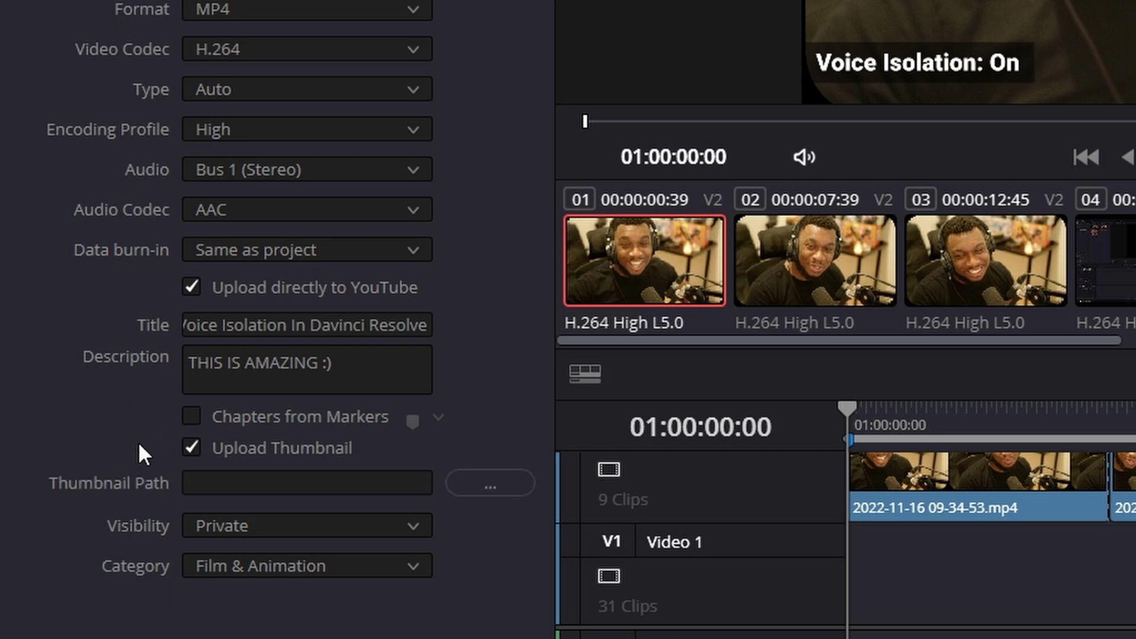
{"action": "left_click", "coordinate": [506, 486]}
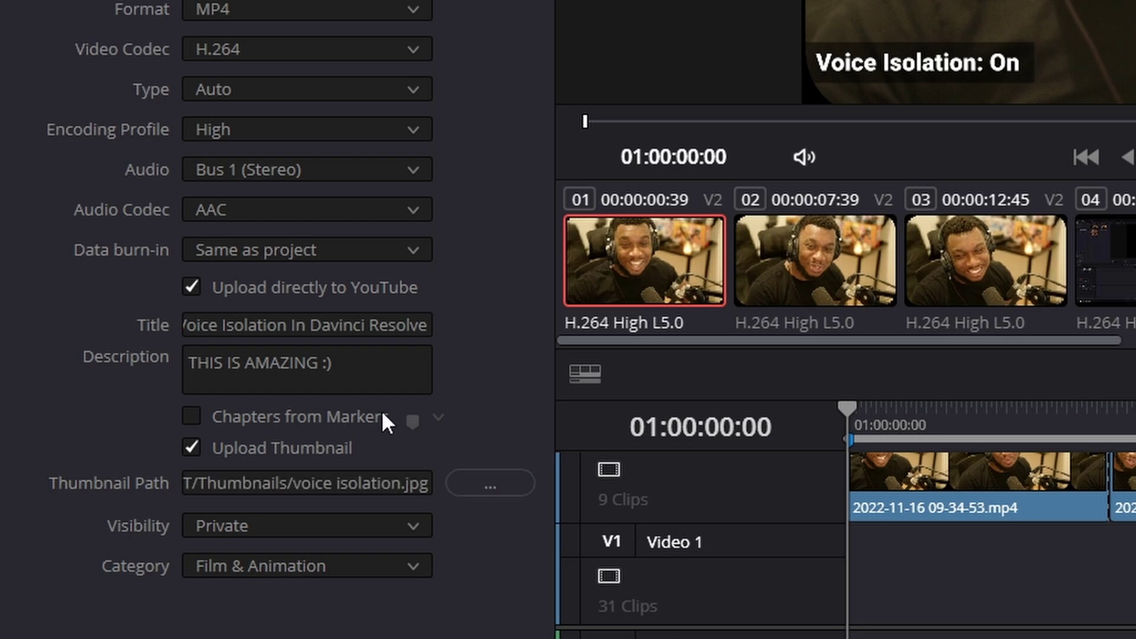
{"action": "left_click", "coordinate": [191, 417]}
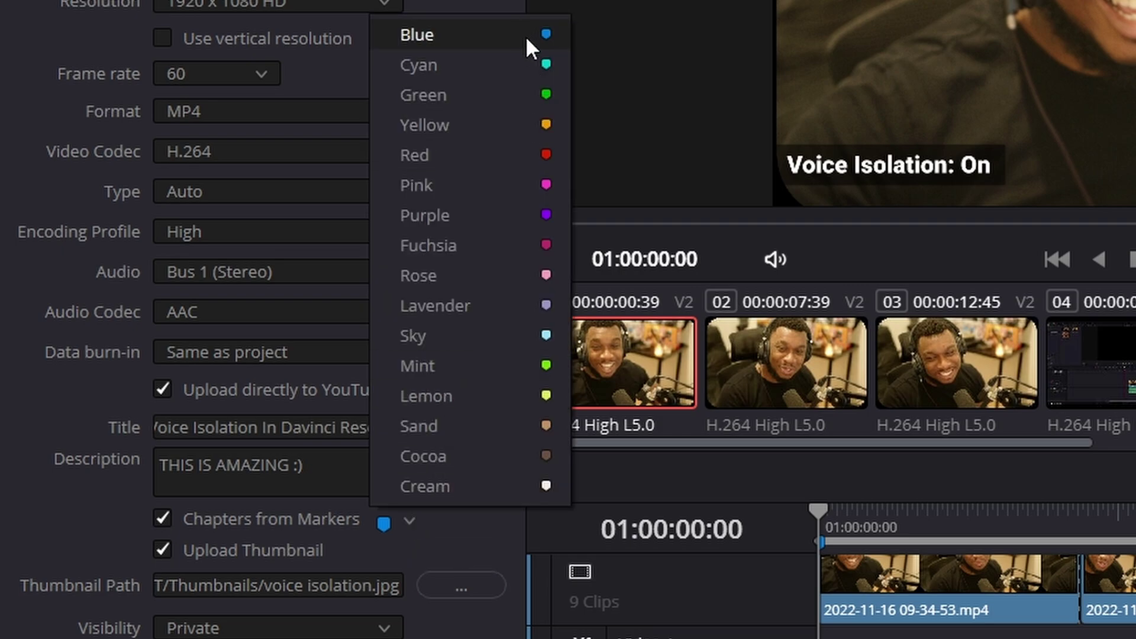
Keep Blue as the chapter marker colour and queue the YouTube export as Job 1.
{"action": "left_click", "coordinate": [481, 36]}
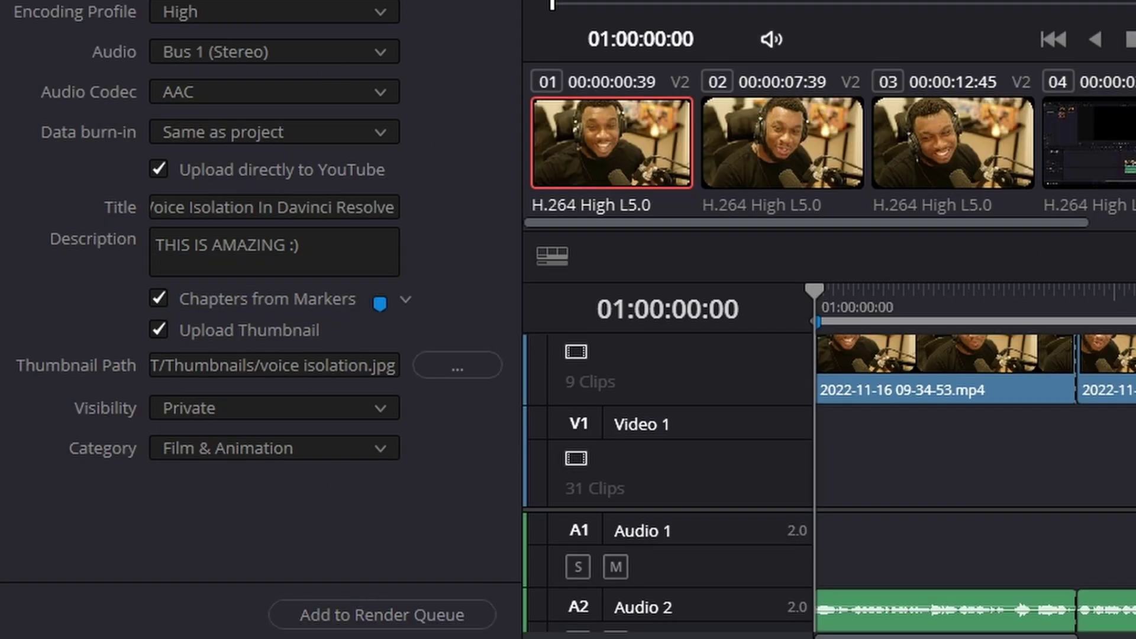
{"action": "left_click", "coordinate": [409, 606]}
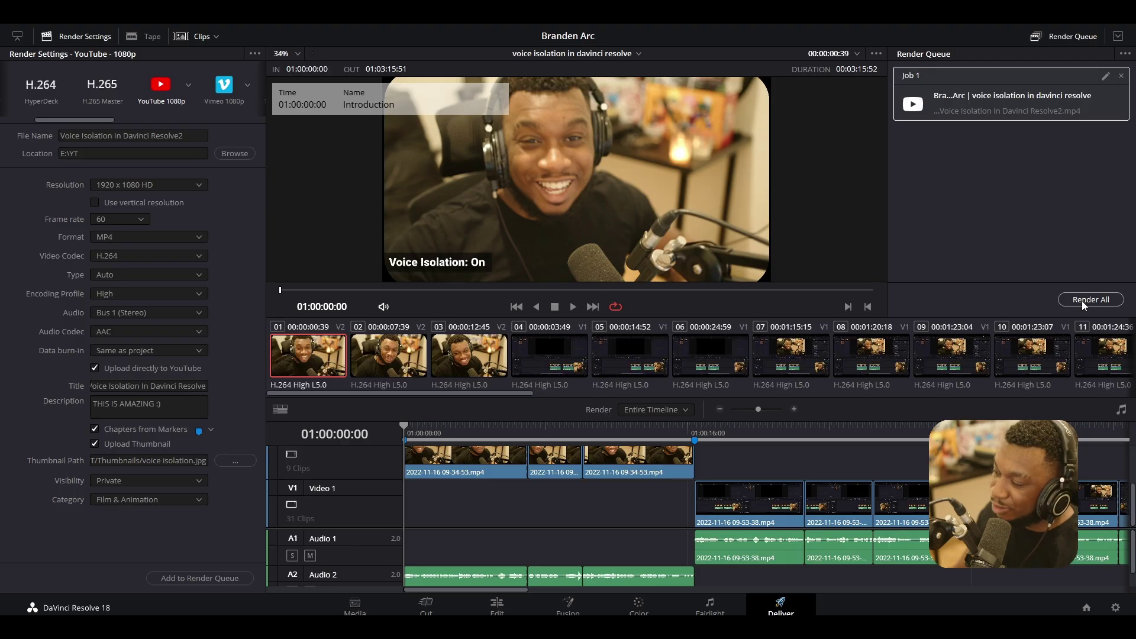
Render the queued YouTube job with Render All in the Render Queue.
{"action": "left_click", "coordinate": [1030, 440]}
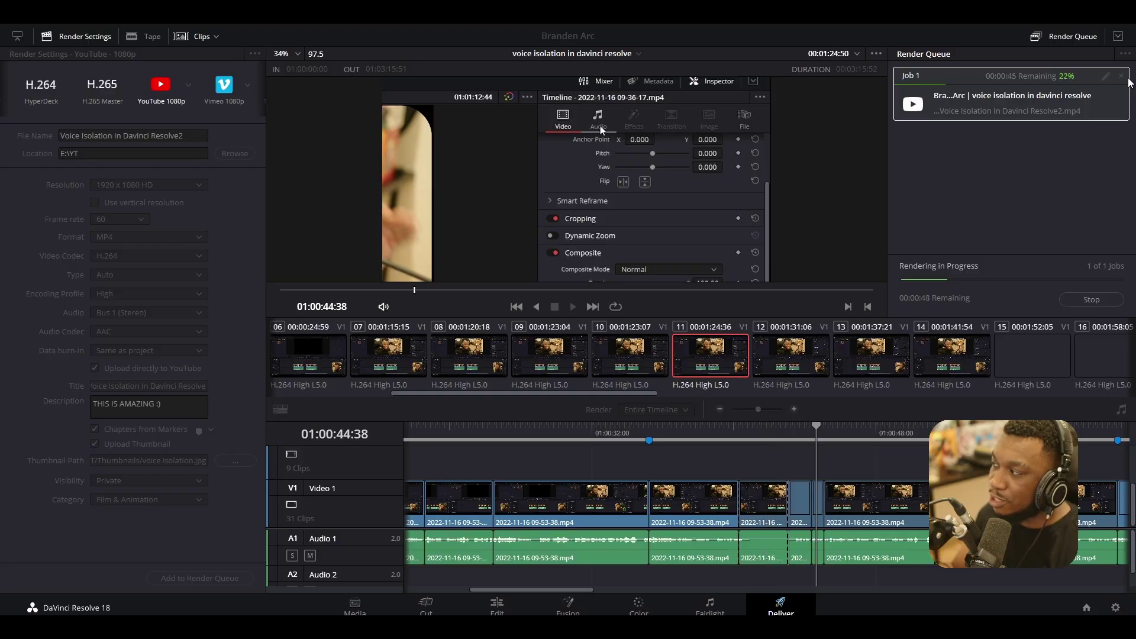
{"action": "left_click", "coordinate": [600, 124]}
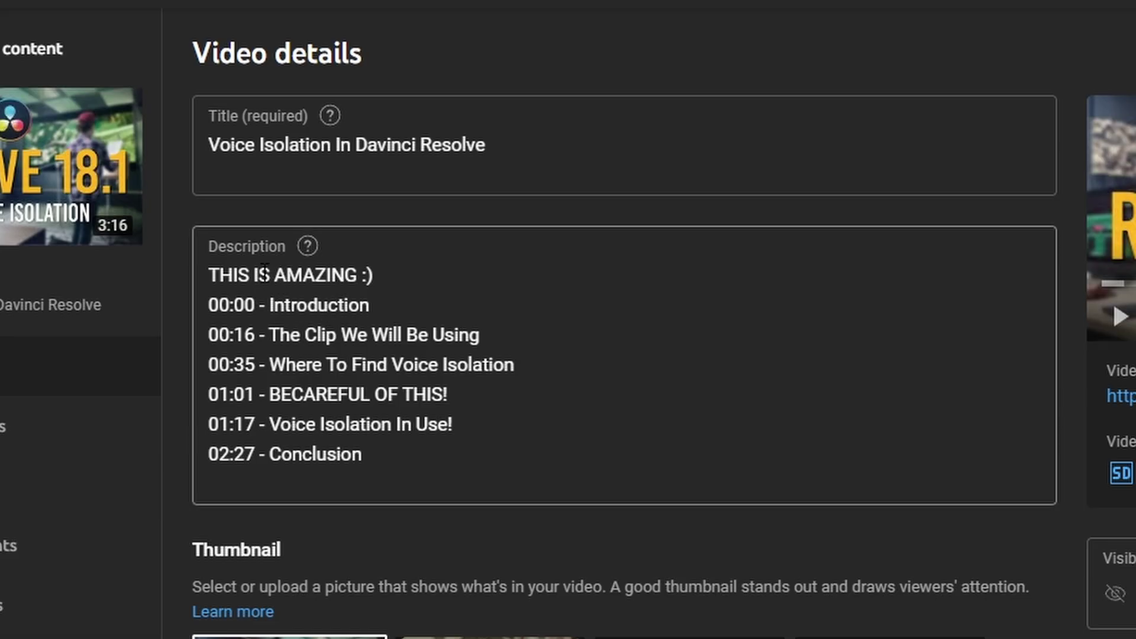
Select the title text 'Voice Isolation In Davinci Resolve' in the video's details.
{"action": "left_click_drag", "start_coordinate": [535, 147], "coordinate": [207, 145]}
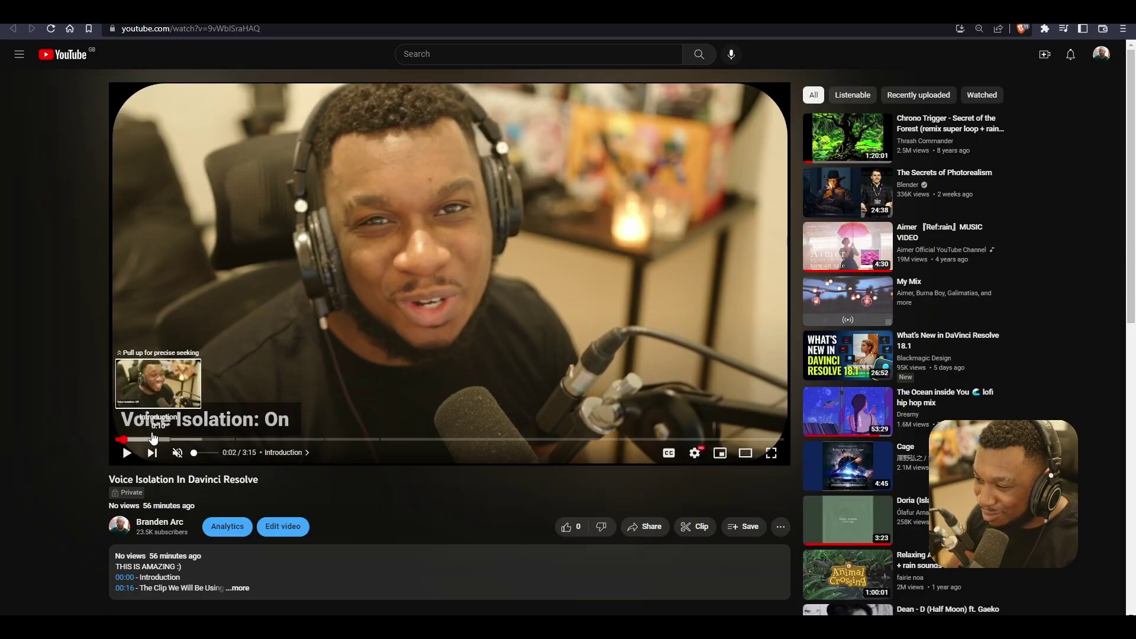
Open the chapter list and jump to 'BECAREFUL OF THIS!' at 1:01, pausing there.
{"action": "left_click", "coordinate": [285, 453]}
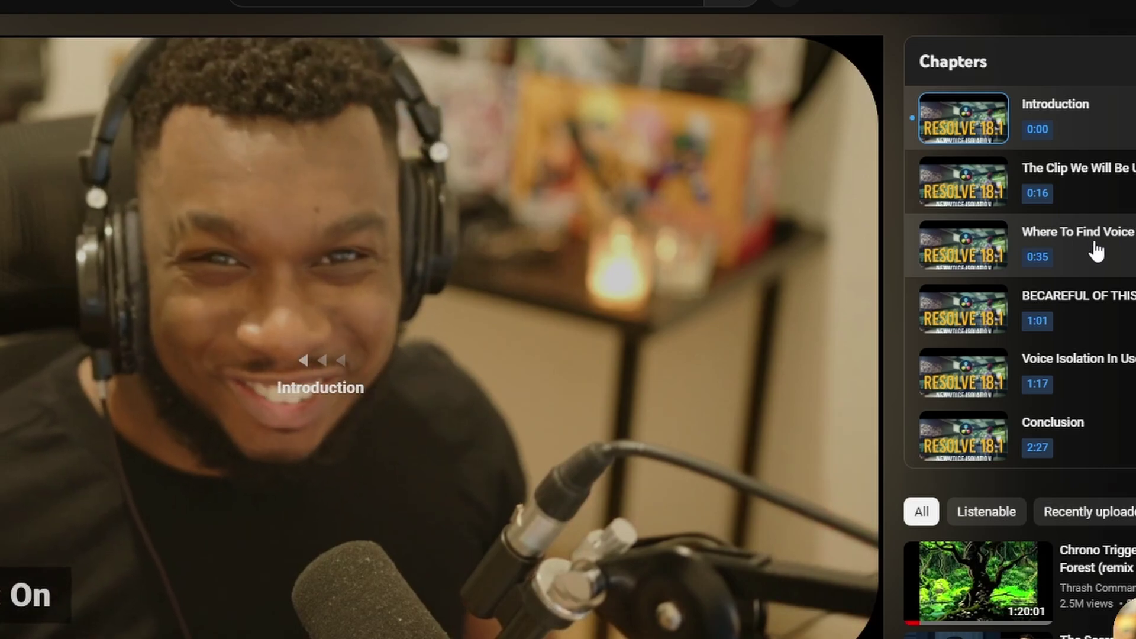
{"action": "left_click", "coordinate": [920, 215]}
{"action": "left_click", "coordinate": [1100, 319]}
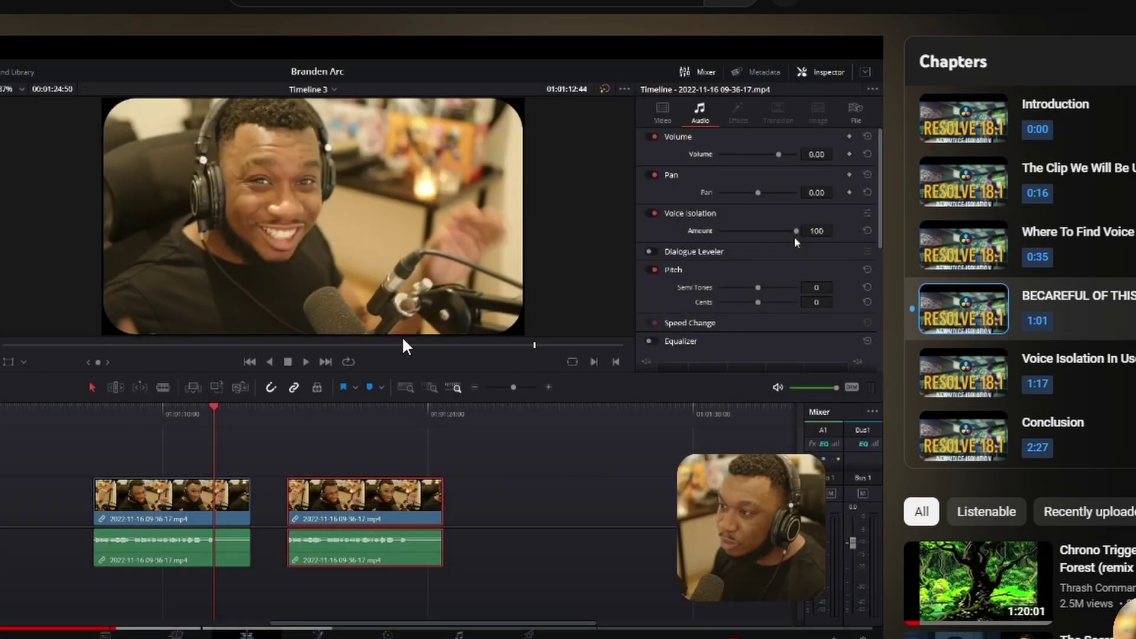
{"action": "left_click", "coordinate": [349, 353]}
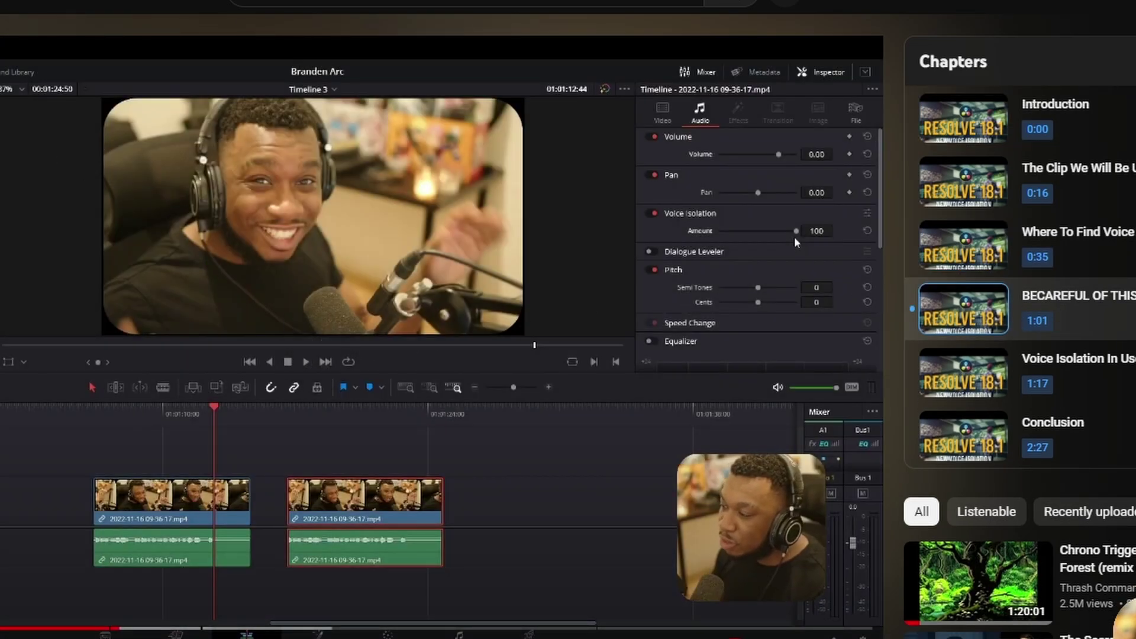